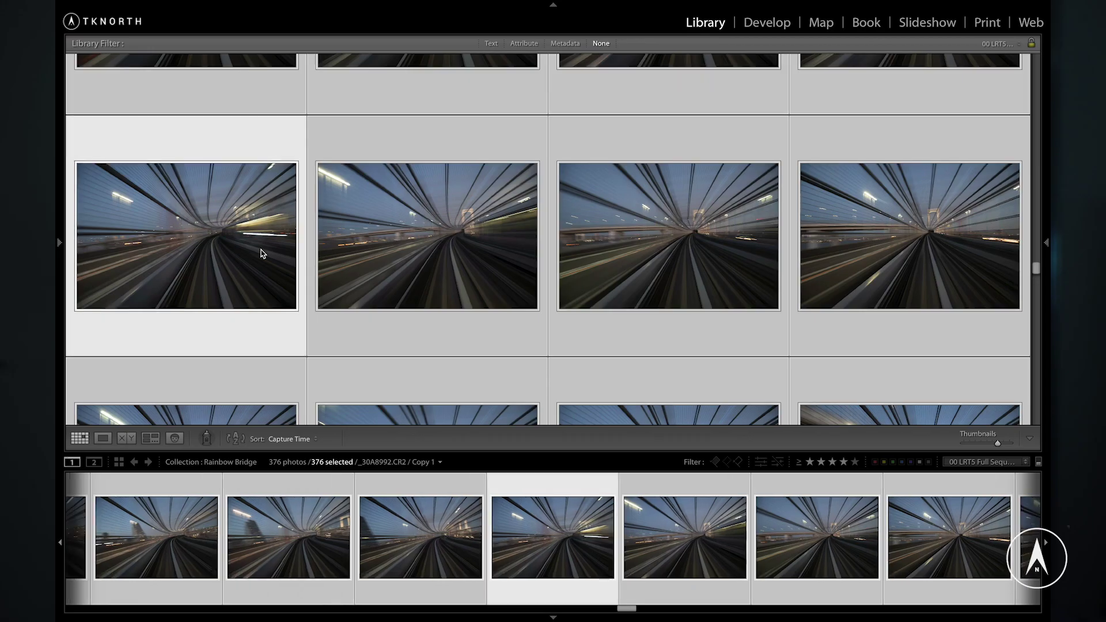
Step forward three photos through the Rainbow Bridge ride sequence
key("Right")
key("Right")
key("Right")
key("Right")
key("Right")
key("Right")
key("Right")
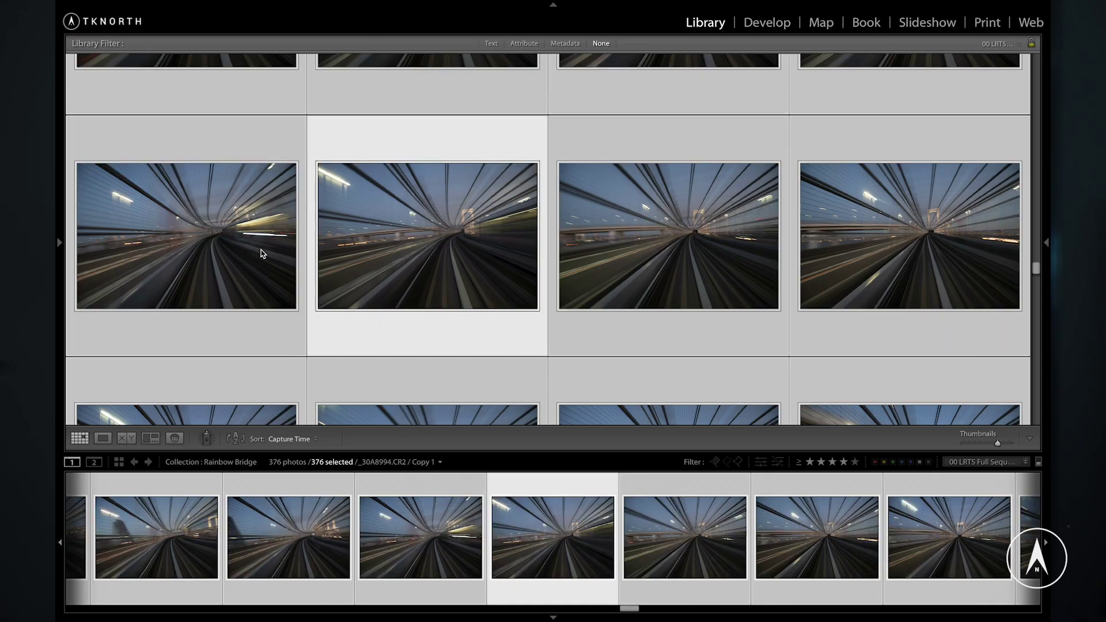
key("Right")
key("Right")
key("Right")
key("Right")
key("Right")
key("Right")
key("Right")
key("Right")
key("Right")
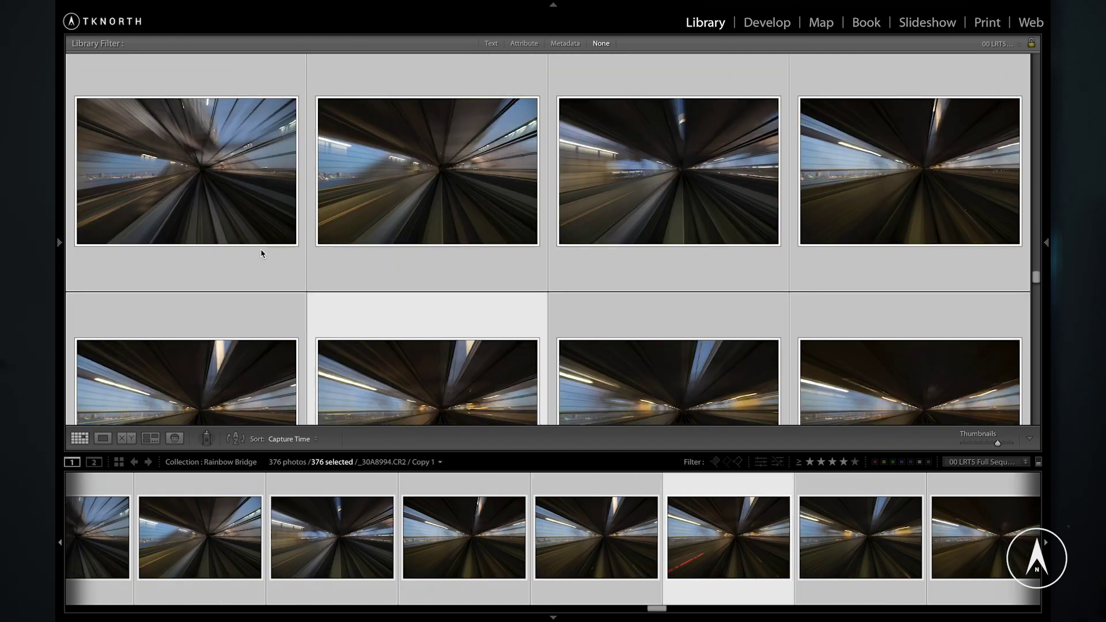
key("Right")
key("Right")
key("Right")
key("Right")
key("Right")
key("Right")
key("Right")
key("Right")
key("Right")
key("Right")
key("Right")
key("Right")
key("Right")
key("Right")
key("Right")
key("Right")
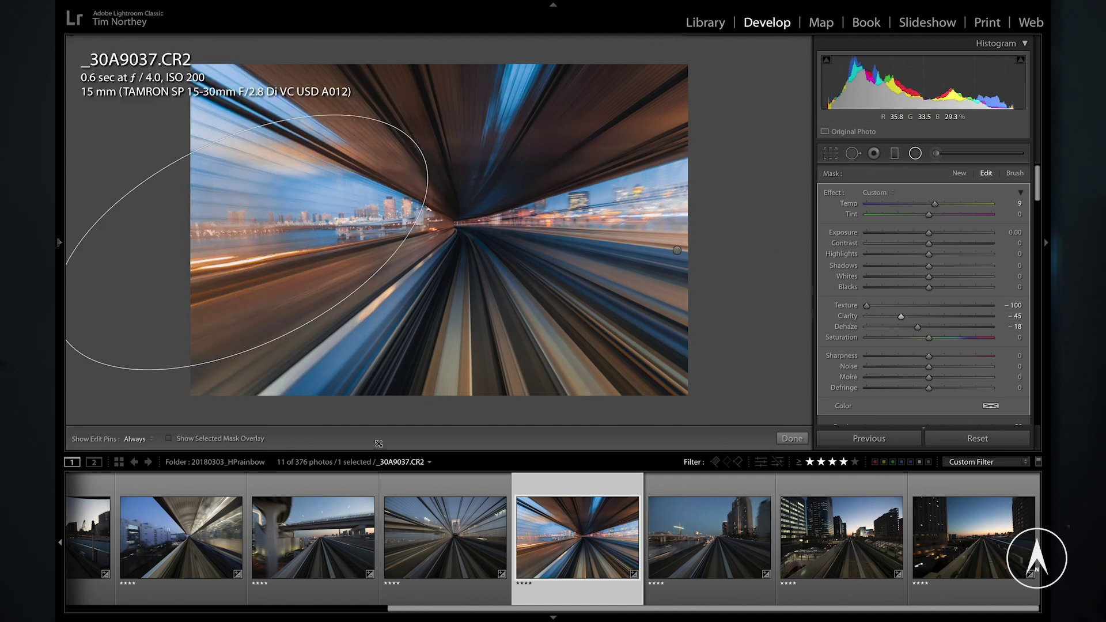
Close the radial filter mask, select the next group of photos and advance one more
key("shift+m")
left_click(938, 550, "shift")
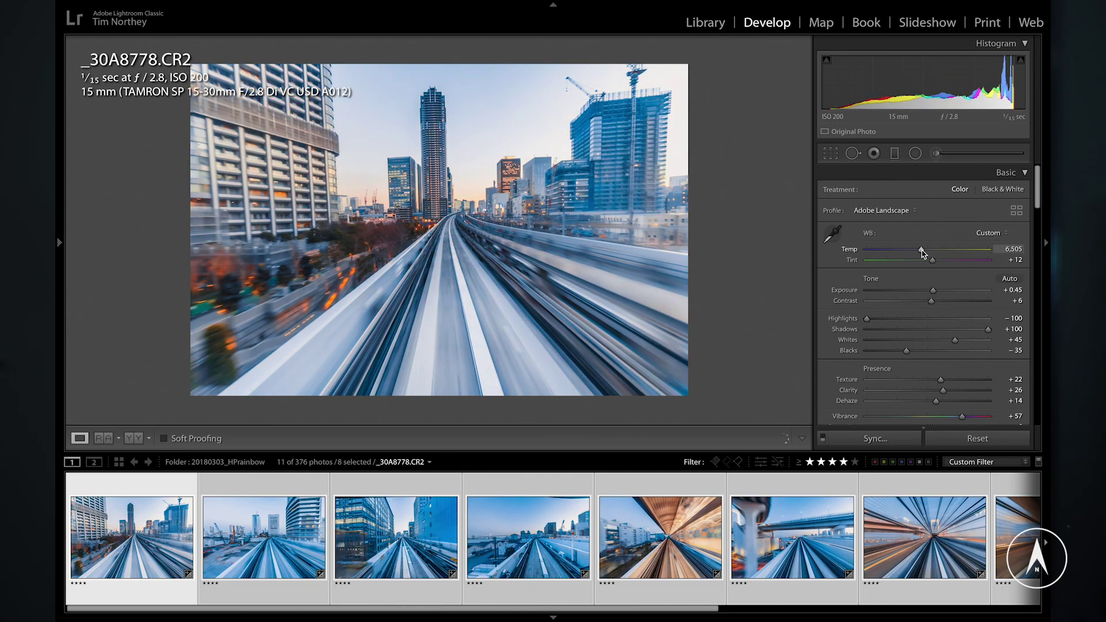
key("Right")
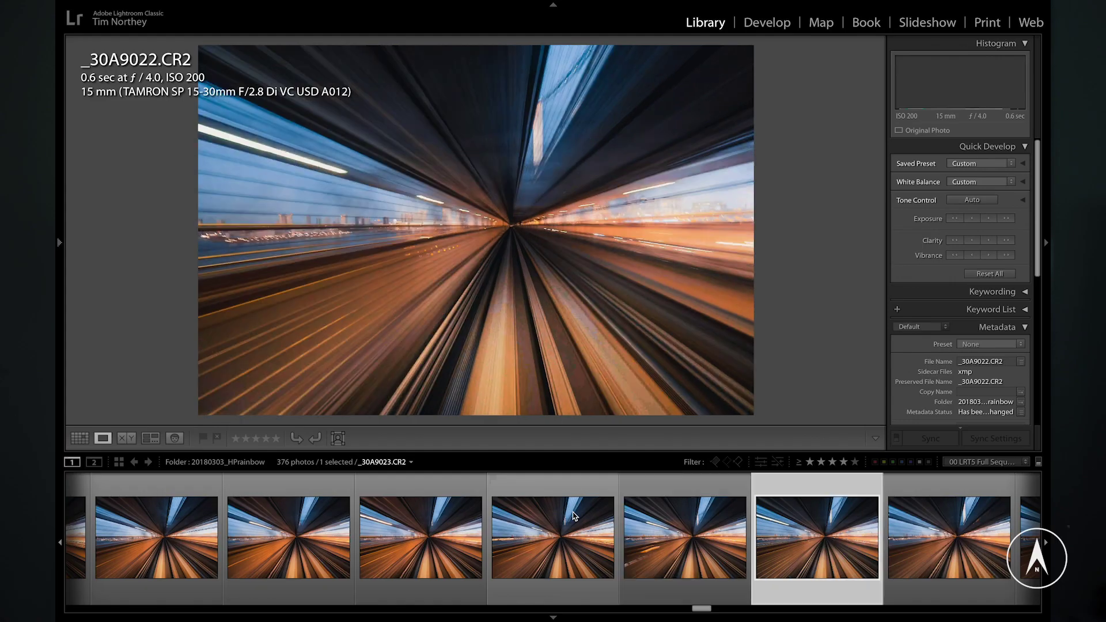
Advance three more photos through the 376-photo ride sequence
key("Right")
key("Right")
key("Right")
key("Right")
key("Right")
key("Right")
key("Right")
key("Right")
key("Right")
key("Right")
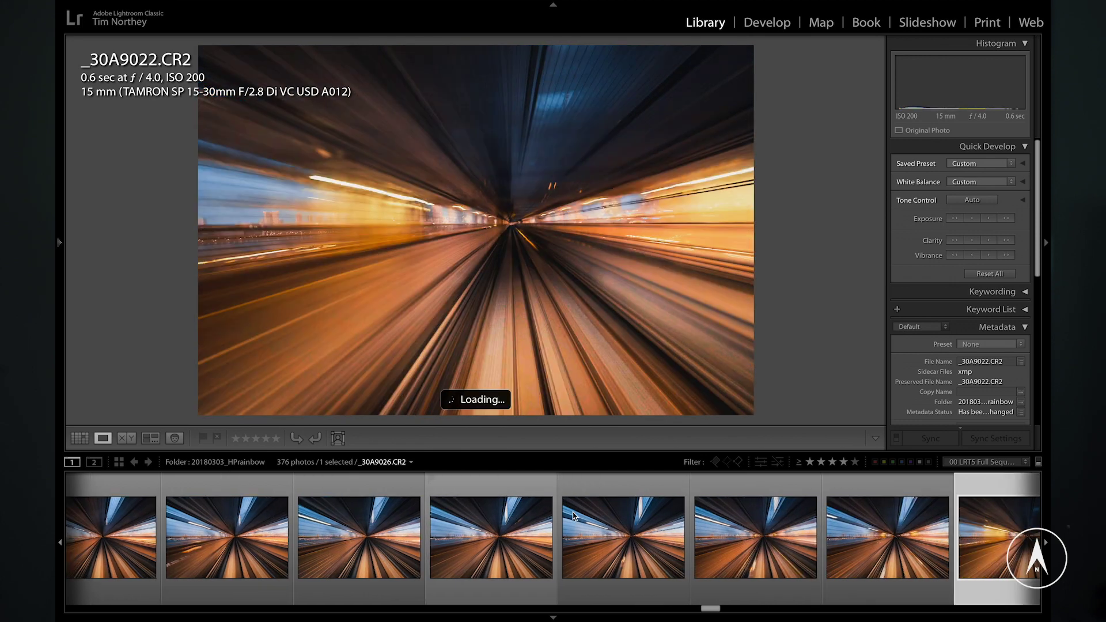
key("Right")
key("Right")
key("Right")
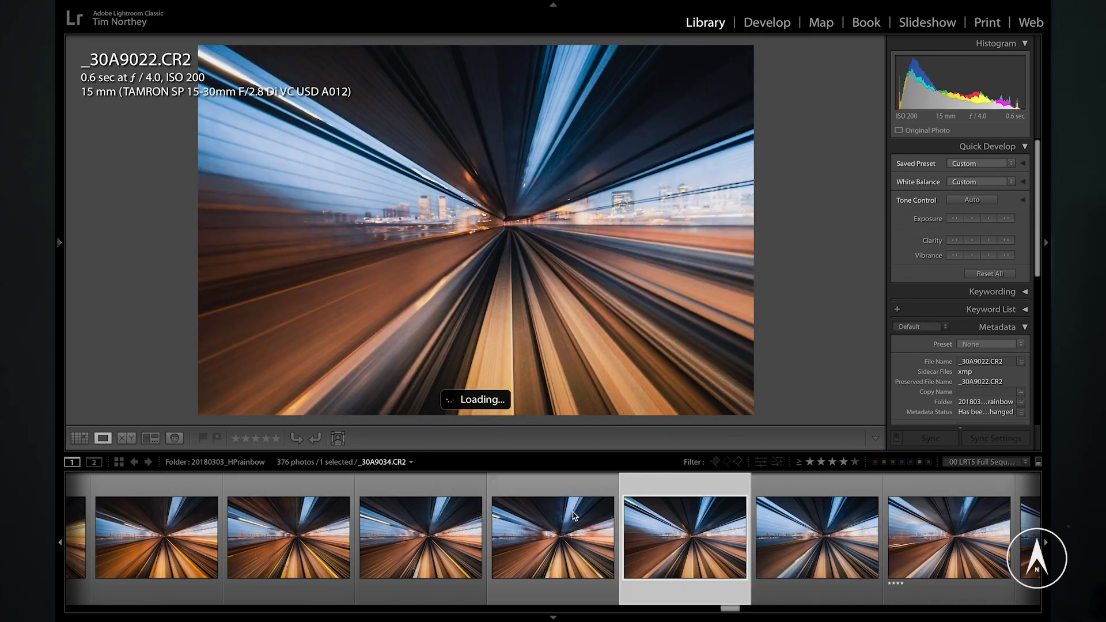
key("Right")
key("Right")
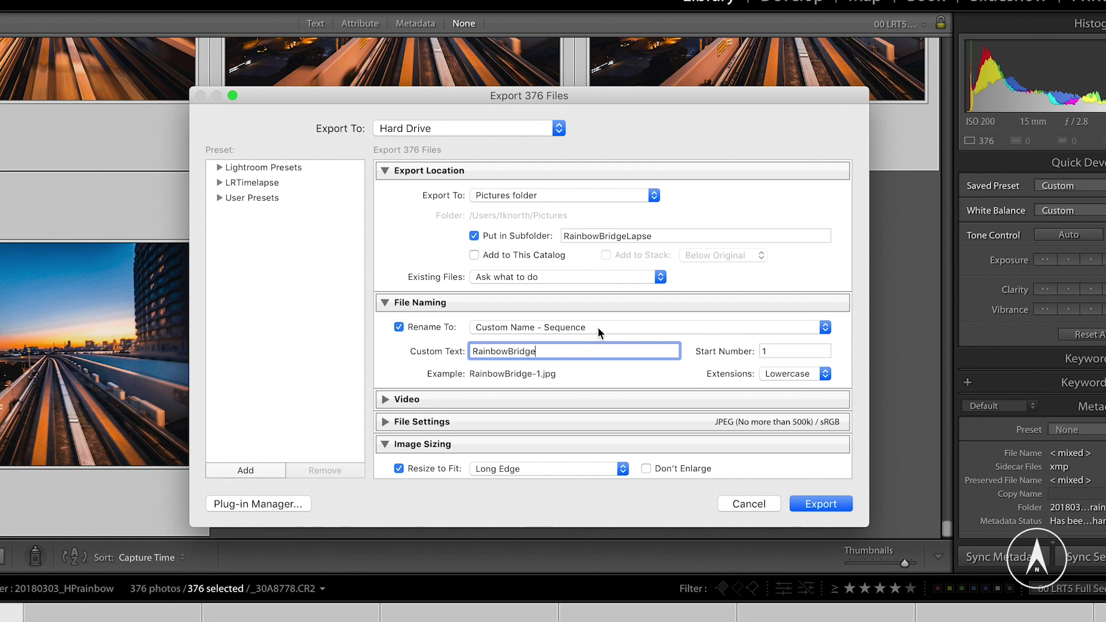
Scroll the Export dialog down to the Image Sizing and Output Sharpening settings
scroll(614, 374, "down", 3)
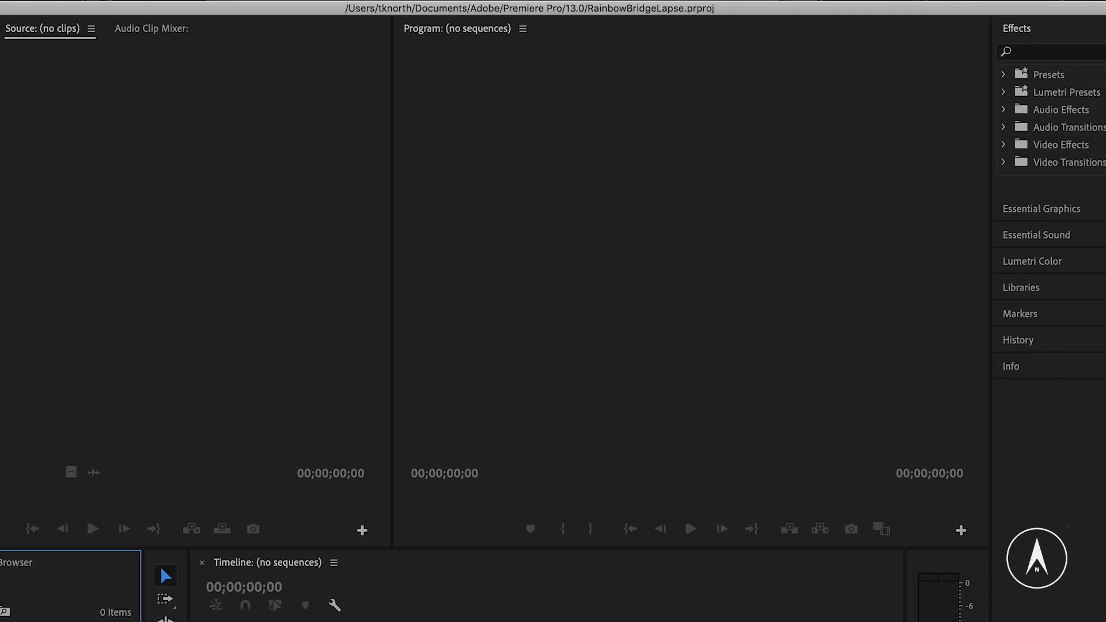
Import RainbowBridge-1.jpg from Pictures > RainbowBridgeLapse with Image Sequence ticked
key("super+i")
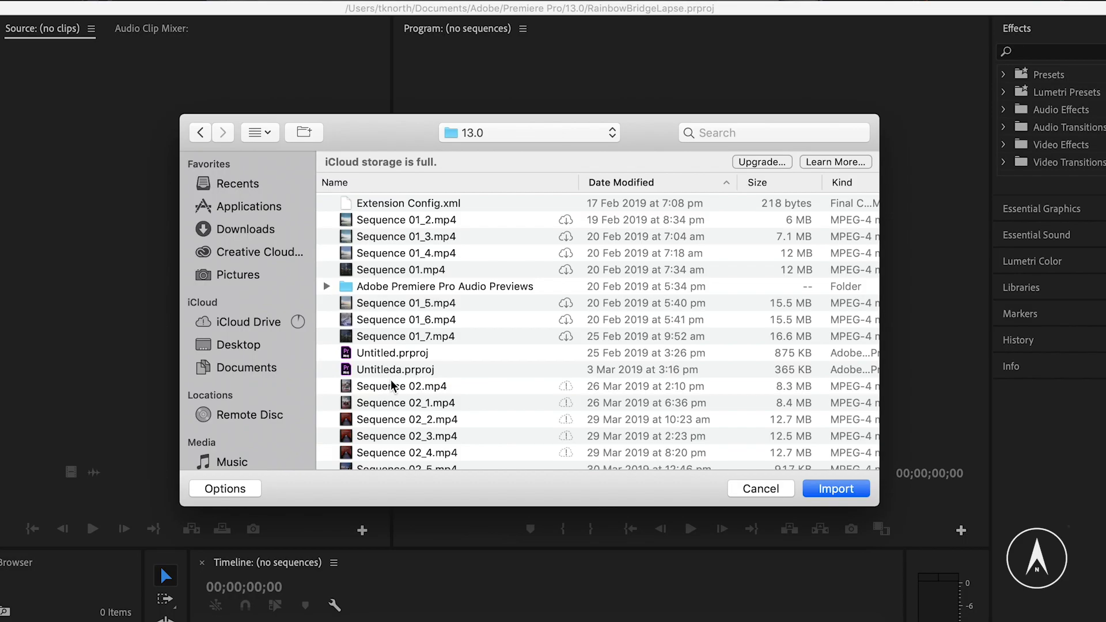
left_click(265, 279)
scroll(423, 392, "down", 2)
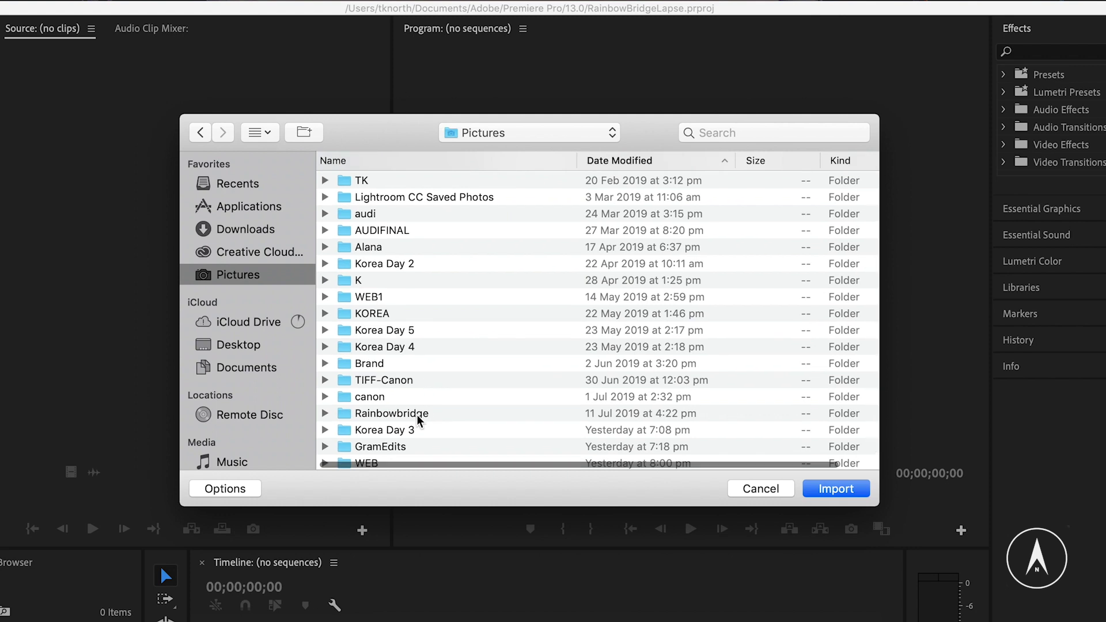
scroll(426, 326, "down", 3)
double_click(420, 462)
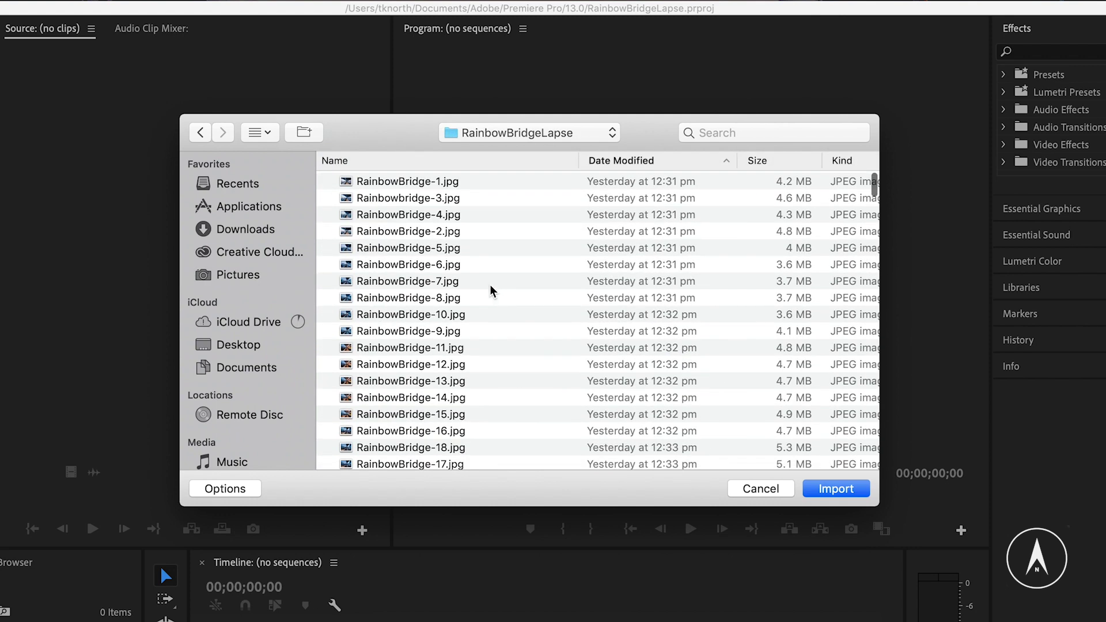
left_click(435, 182)
left_click(238, 488)
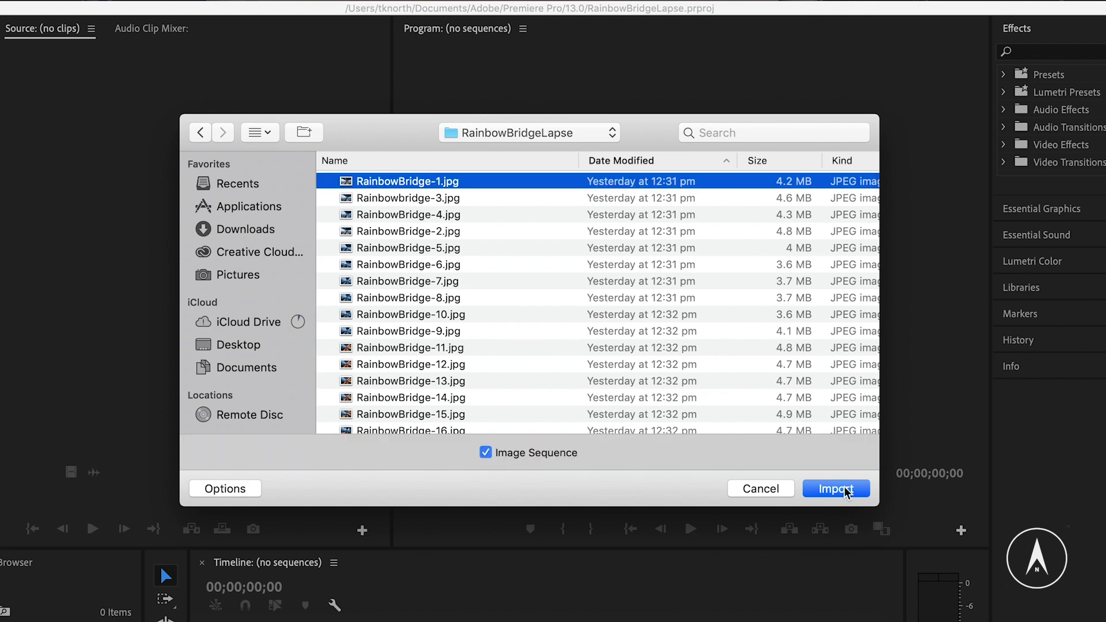
left_click(846, 490)
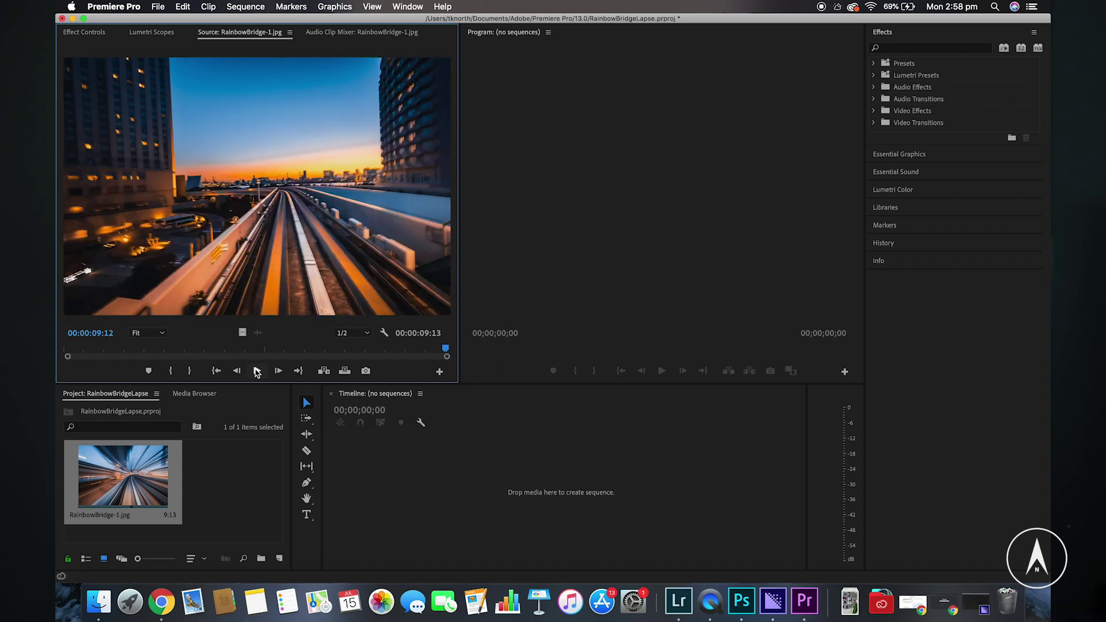
Preview the RainbowBridge-1 clip, drag it onto the empty Timeline, and scrub the sequence
left_click(257, 370)
left_click(127, 484)
left_click_drag(126, 484, 455, 487)
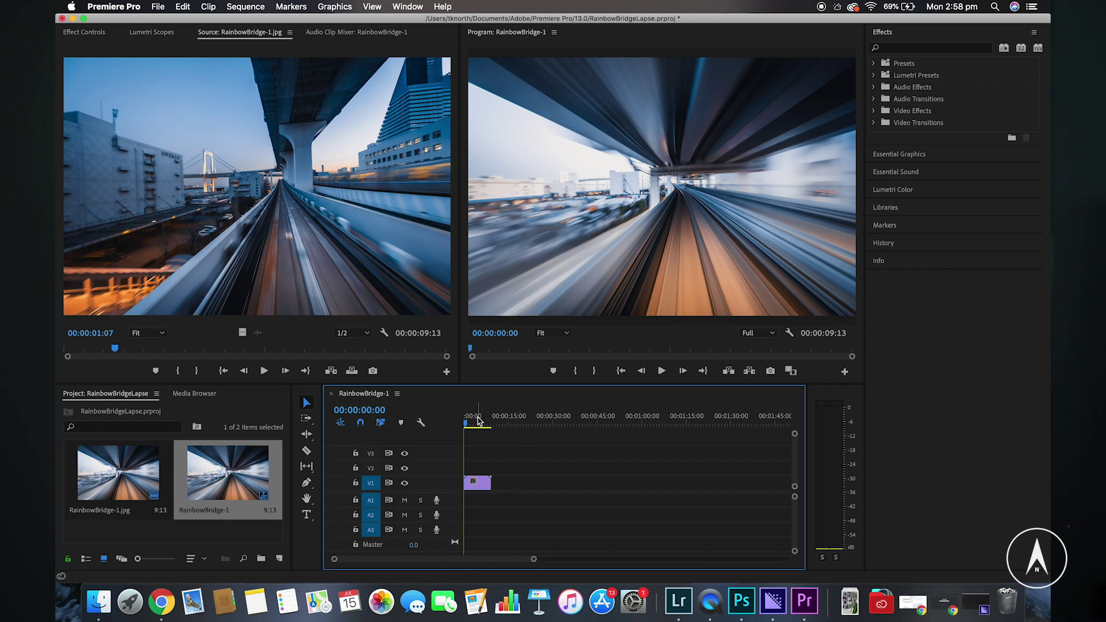
left_click_drag(466, 425, 477, 425)
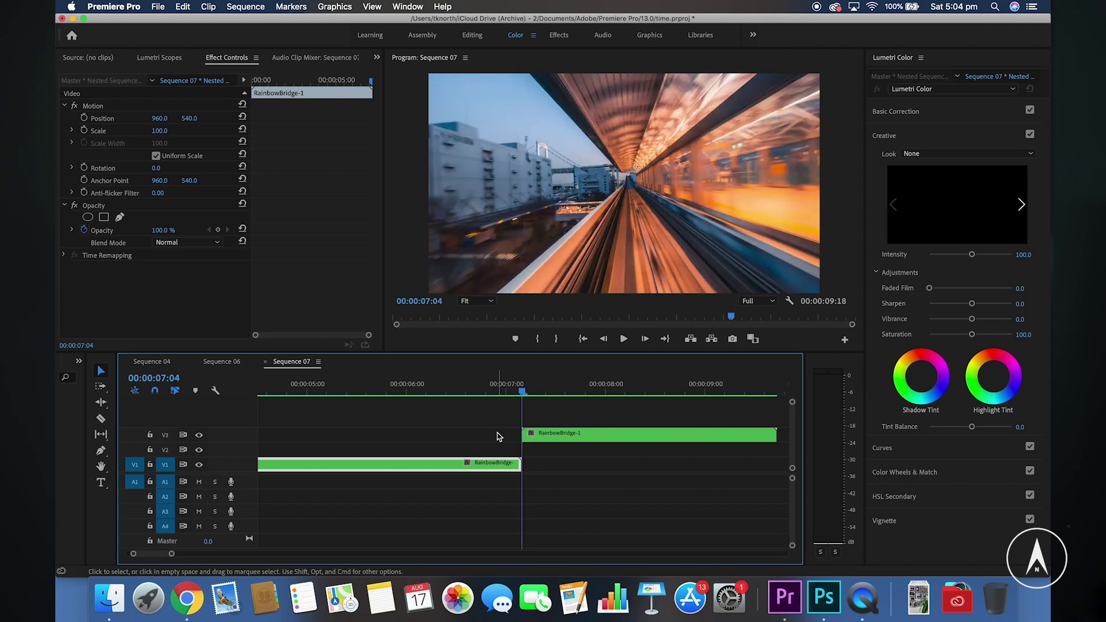
key("Left")
key("Left")
key("Left")
key("Left")
key("Left")
key("Left")
key("Left")
key("Right")
key("Right")
key("Right")
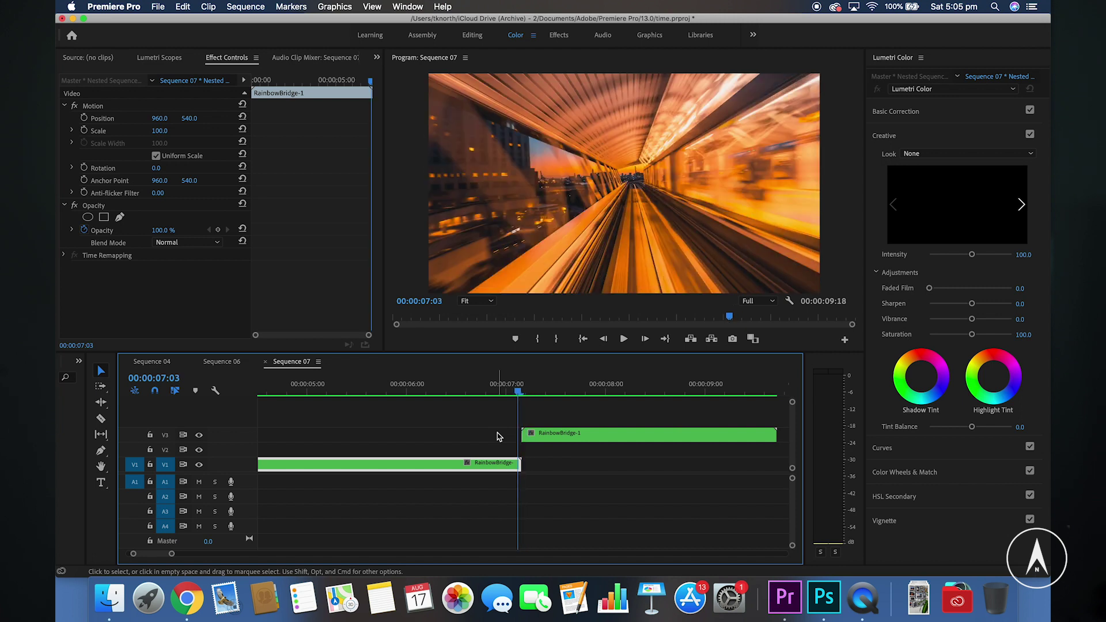
key("Left")
key("Left")
key("Left")
key("Left")
key("Left")
key("Left")
key("Left")
key("Left")
key("Left")
key("Left")
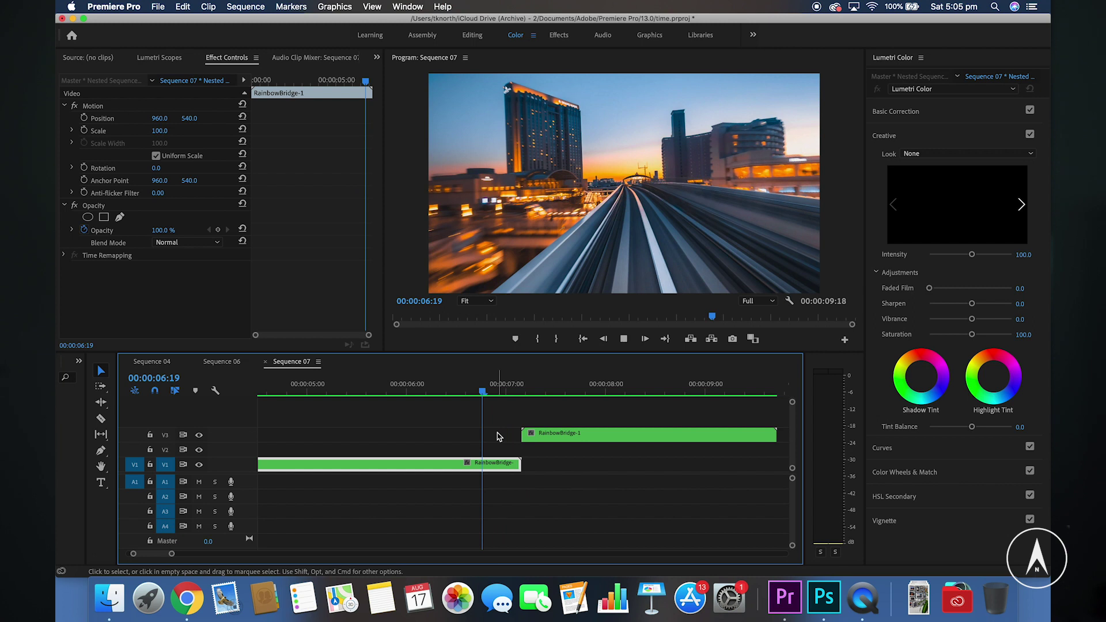
key("space")
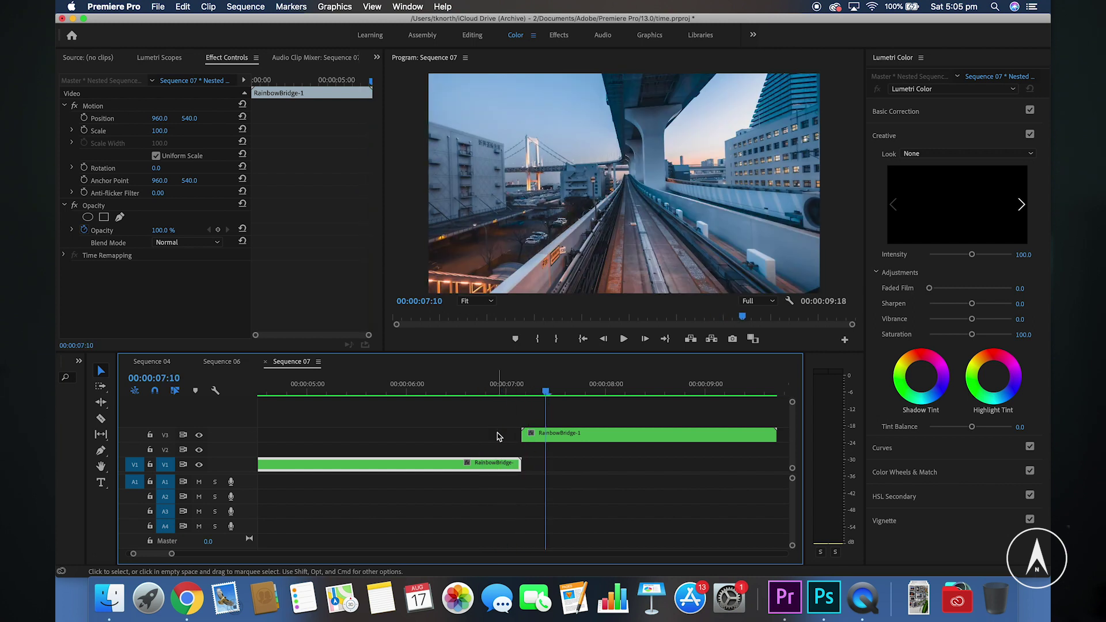
left_click(428, 394)
key("space")
key("space")
left_click(379, 387)
key("space")
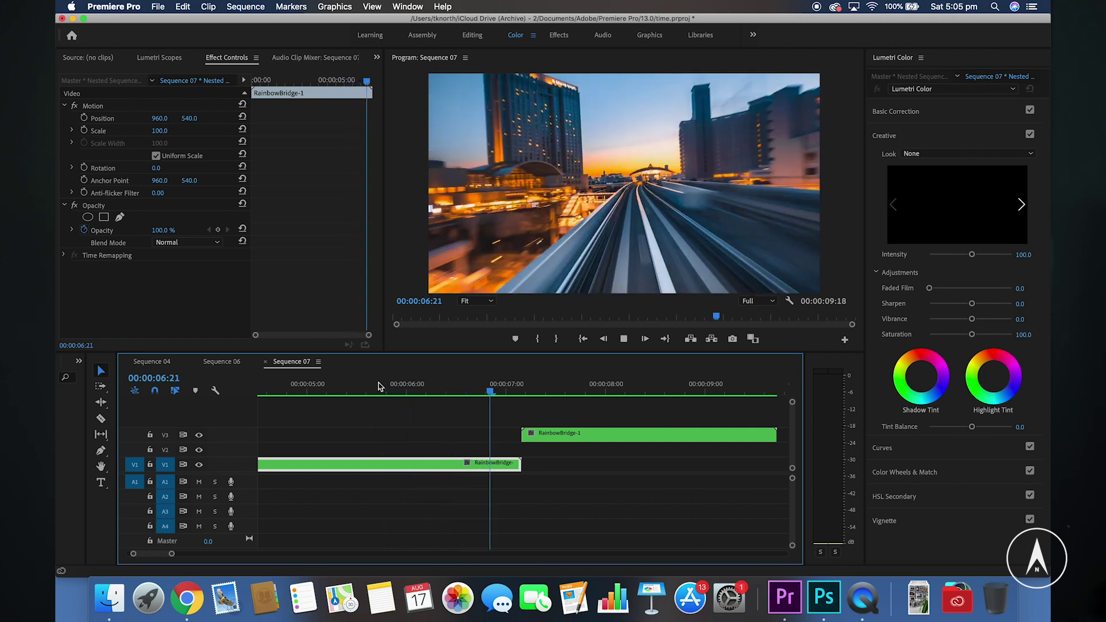
key("space")
left_click(340, 374)
key("space")
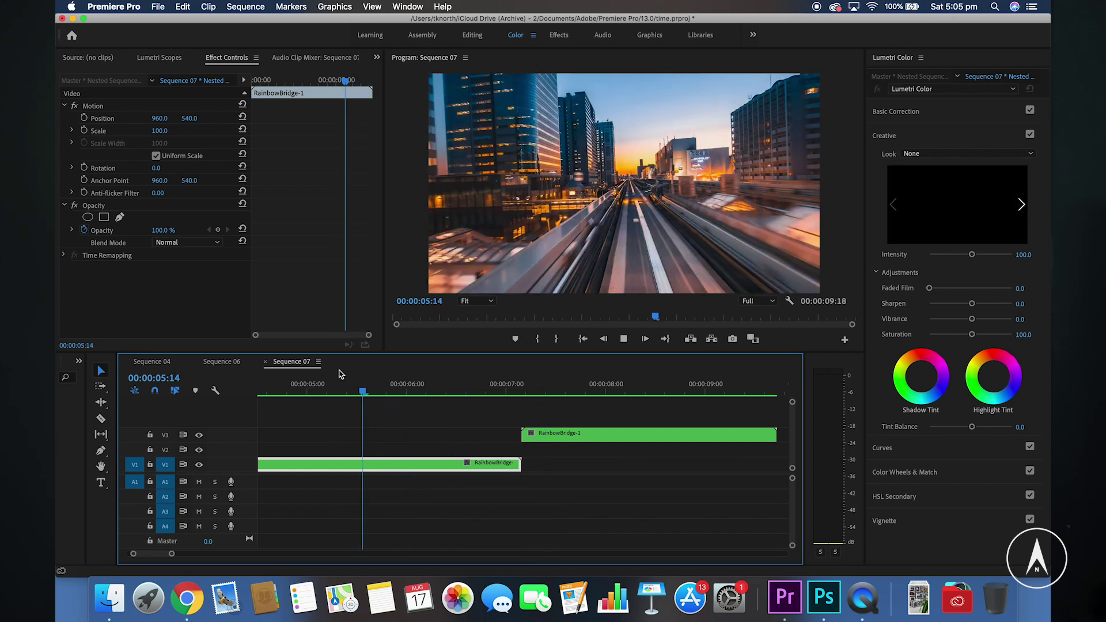